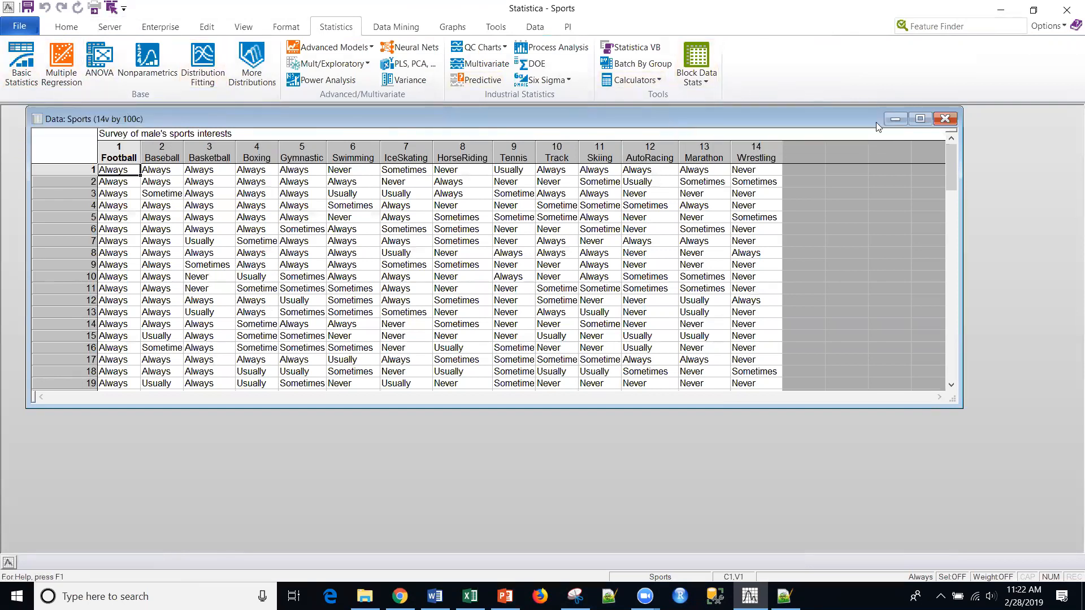
{"action": "left_click", "coordinate": [895, 118]}
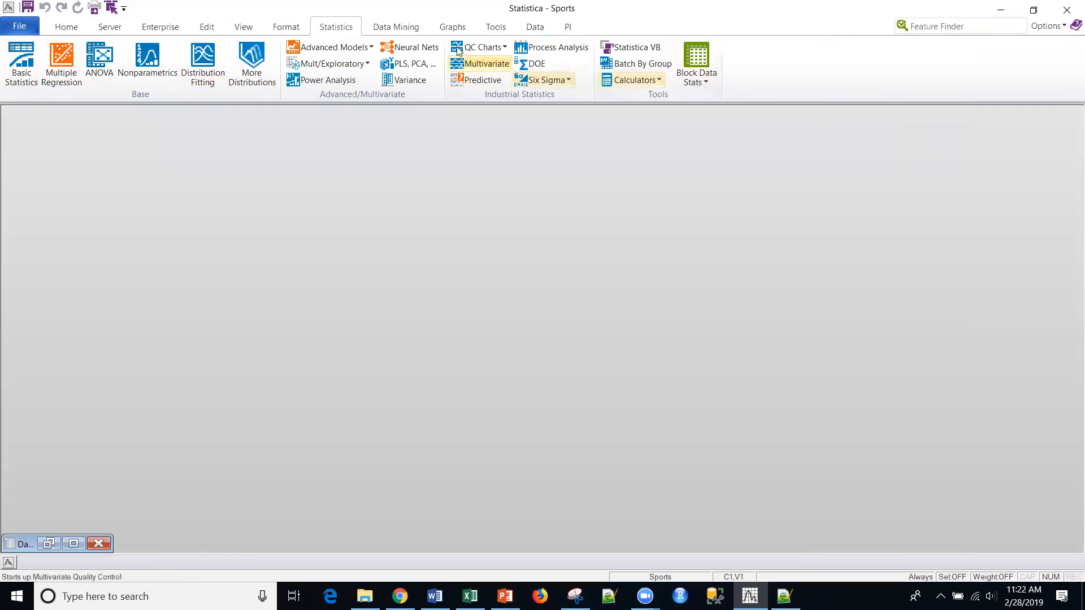
{"action": "left_click", "coordinate": [412, 30]}
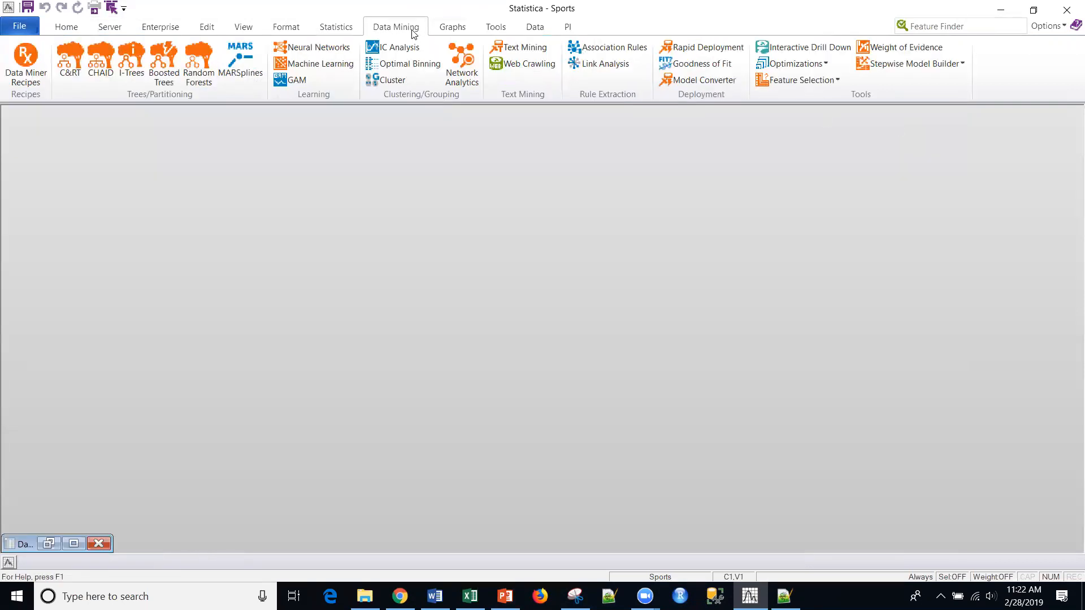
{"action": "left_click", "coordinate": [48, 544]}
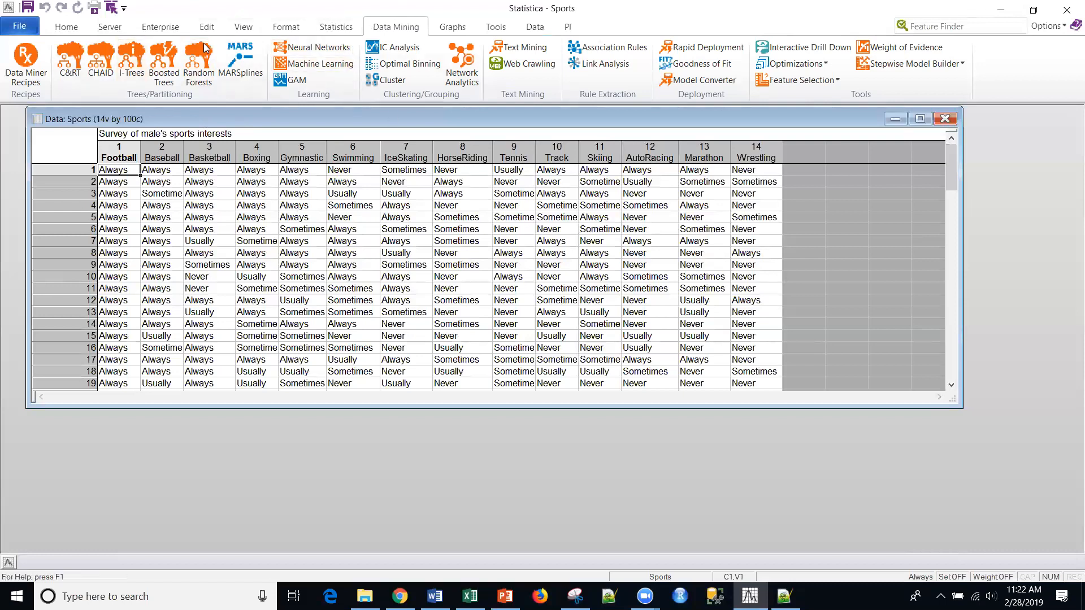
- Start a Frequency tables analysis from Basic Statistics on the Sports data
{"action": "left_click", "coordinate": [341, 27]}
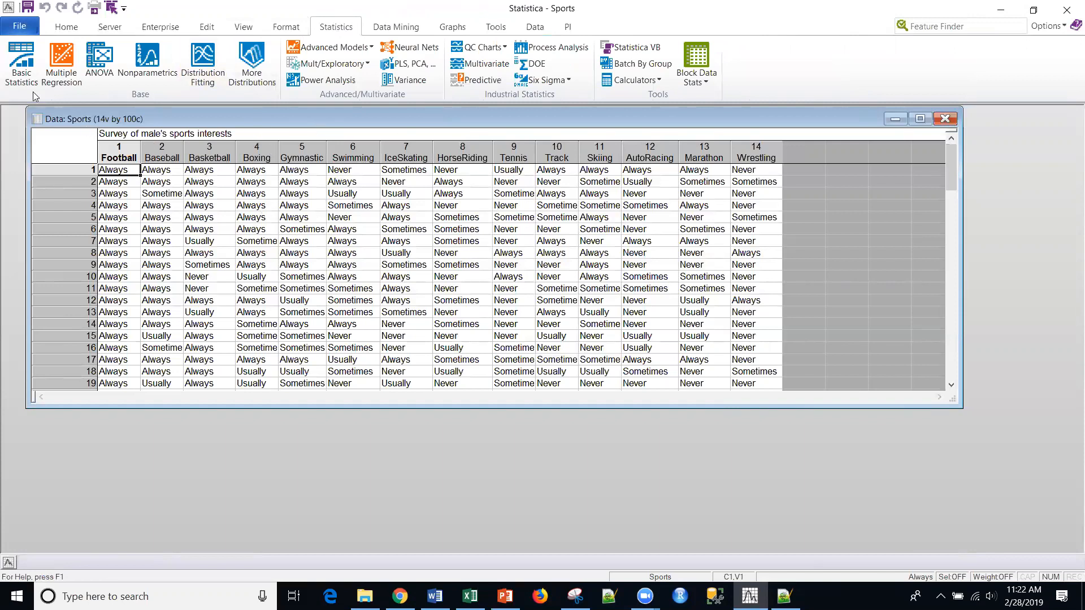
{"action": "left_click", "coordinate": [23, 67]}
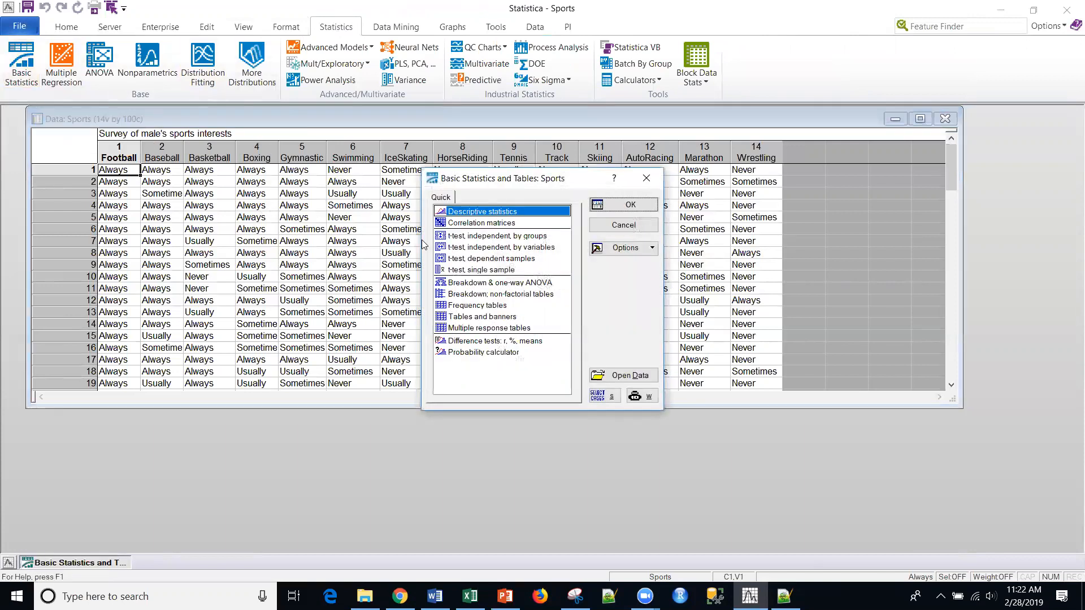
{"action": "left_click", "coordinate": [474, 305]}
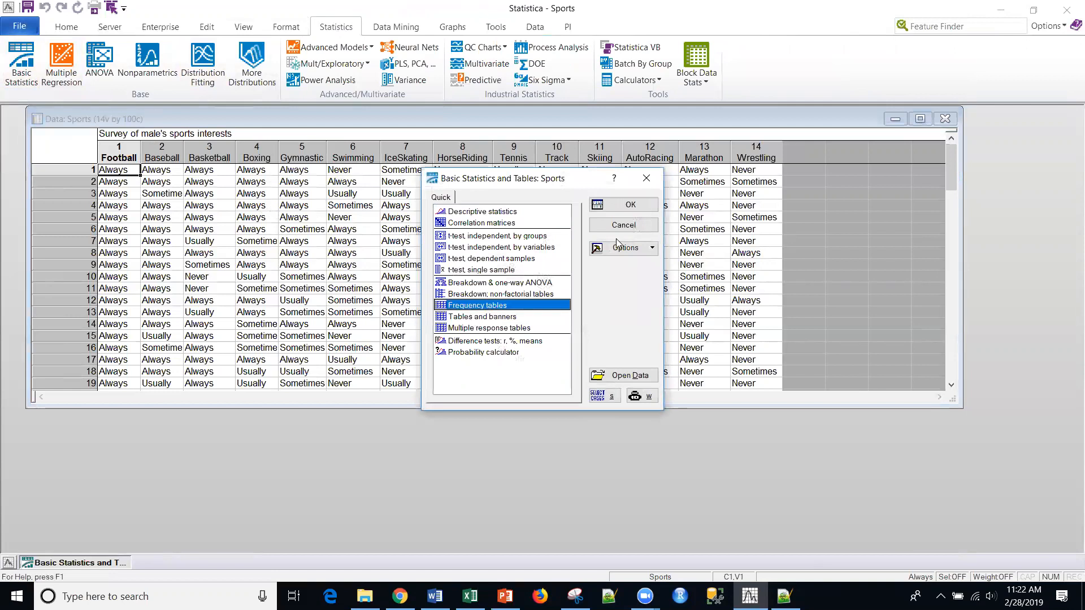
{"action": "left_click", "coordinate": [628, 206]}
{"action": "left_click_drag", "start_coordinate": [534, 170], "coordinate": [628, 182]}
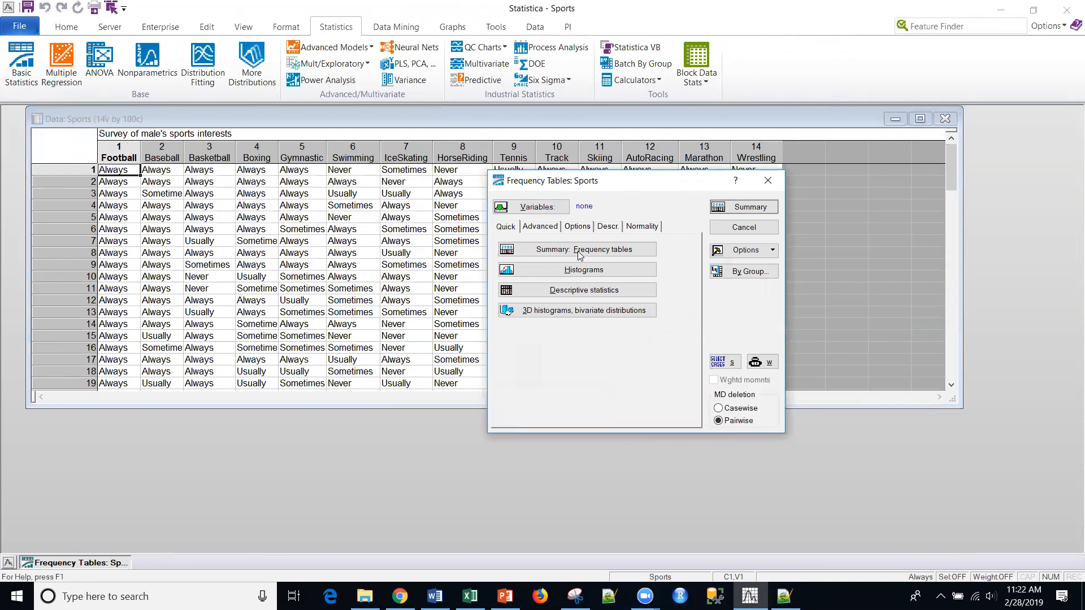
- Review the categorization, display, descriptive and normality options available for the frequency tables analysis
{"action": "left_click", "coordinate": [538, 226]}
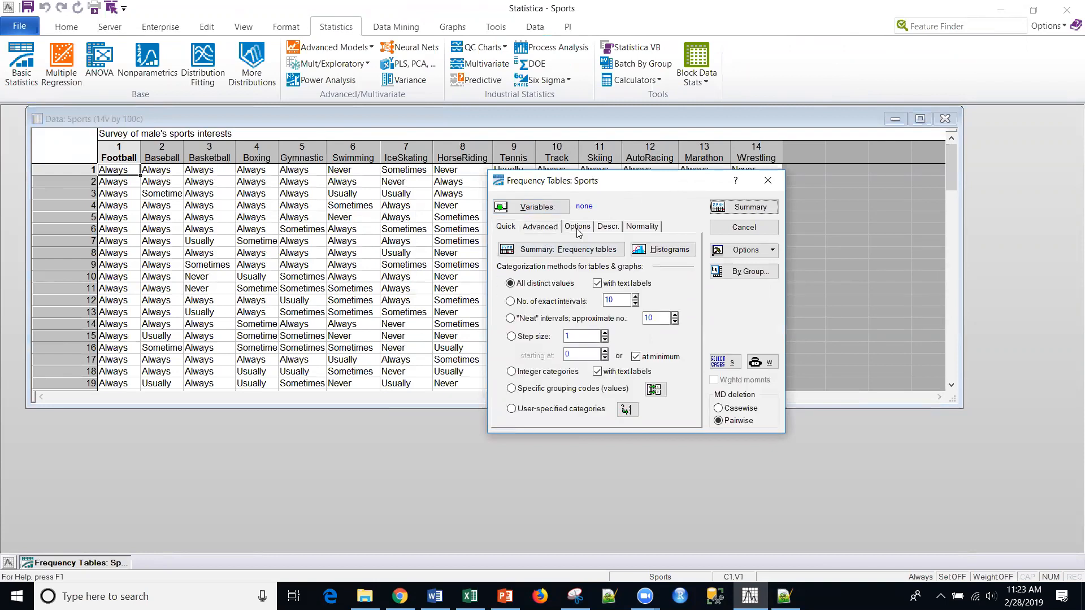
{"action": "left_click", "coordinate": [578, 227]}
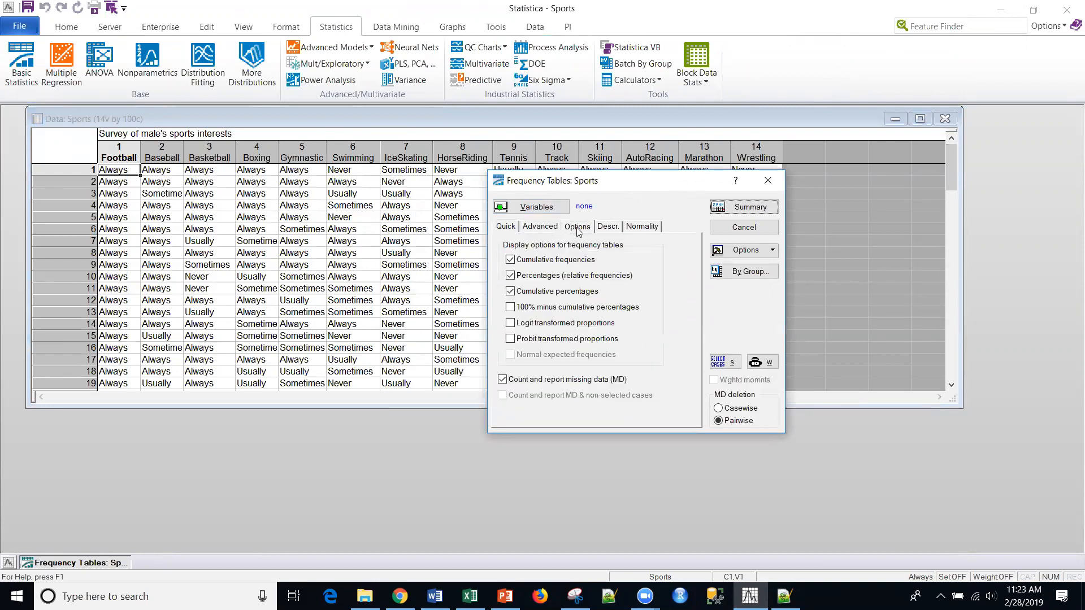
{"action": "left_click", "coordinate": [613, 229]}
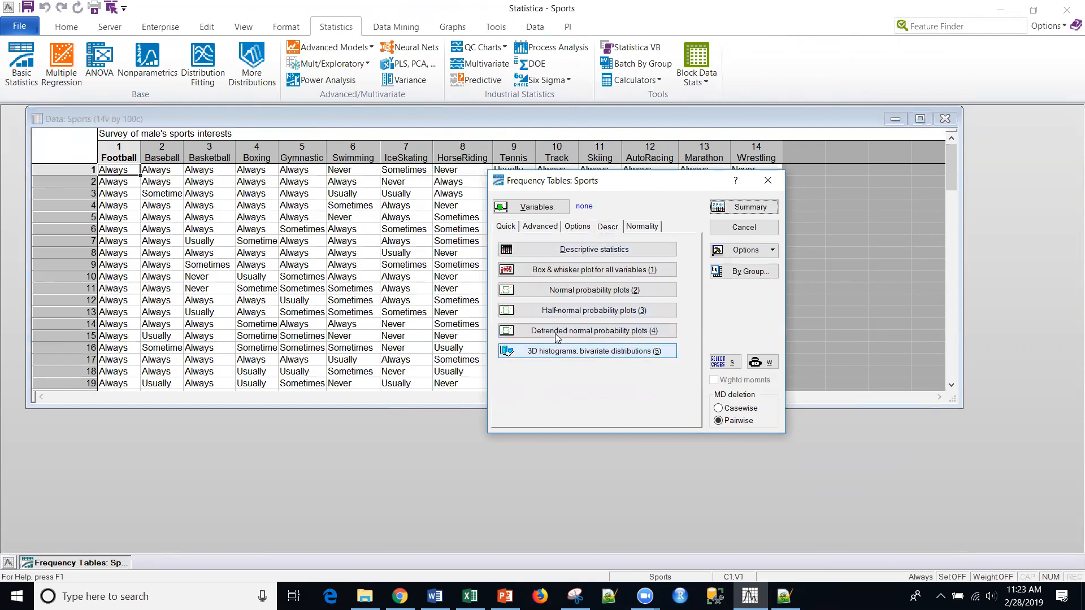
{"action": "left_click", "coordinate": [630, 227]}
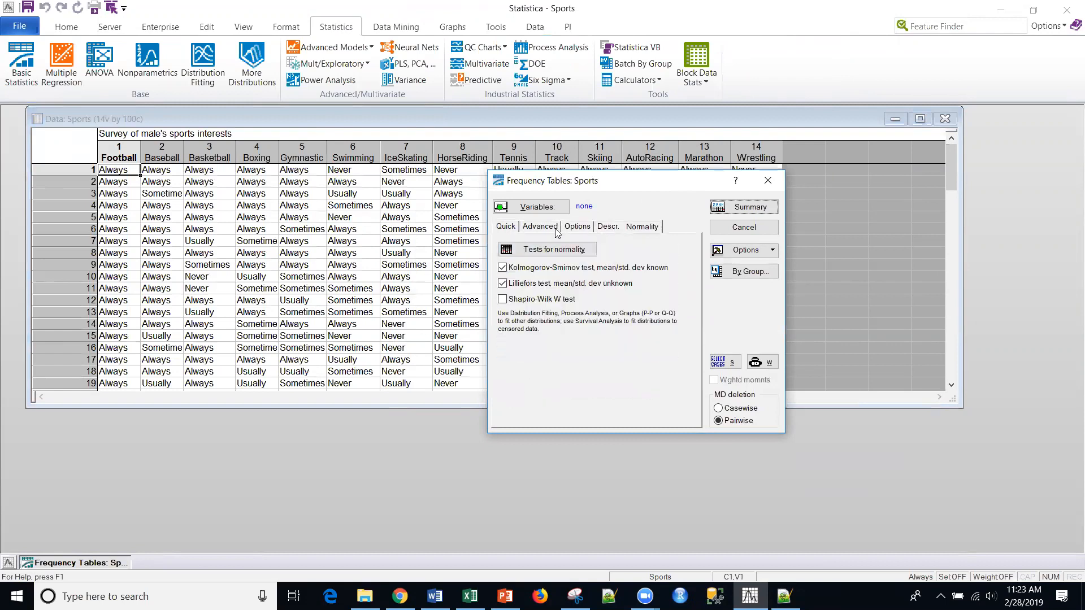
{"action": "left_click", "coordinate": [505, 226]}
- Produce a frequency table for the Football variable and inspect the cumulative percent of the Usually interested category
{"action": "left_click", "coordinate": [511, 207]}
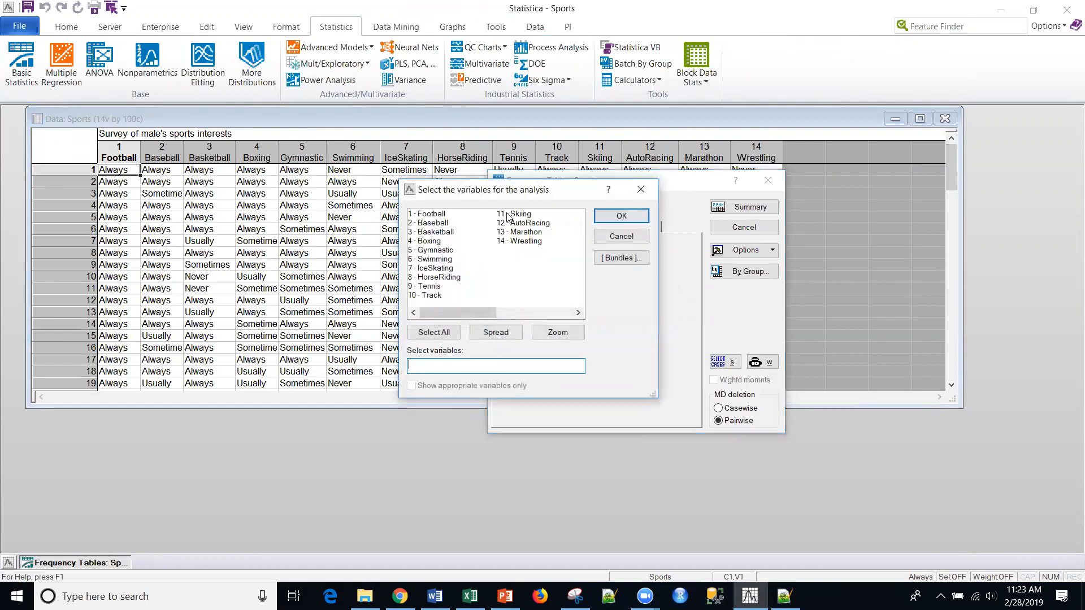
{"action": "left_click", "coordinate": [420, 215]}
{"action": "left_click", "coordinate": [621, 218]}
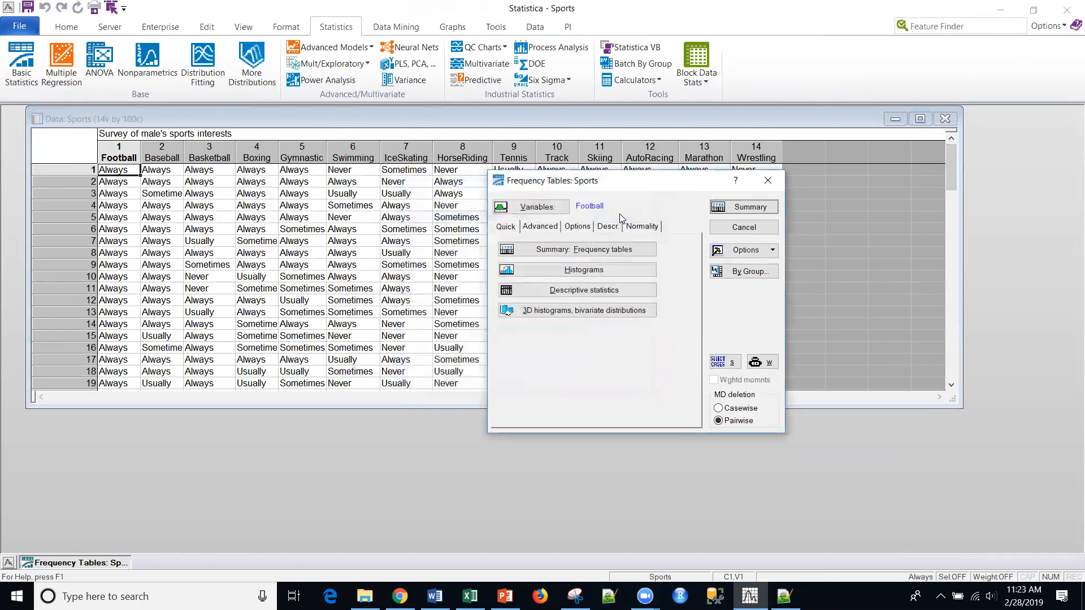
{"action": "left_click", "coordinate": [743, 207]}
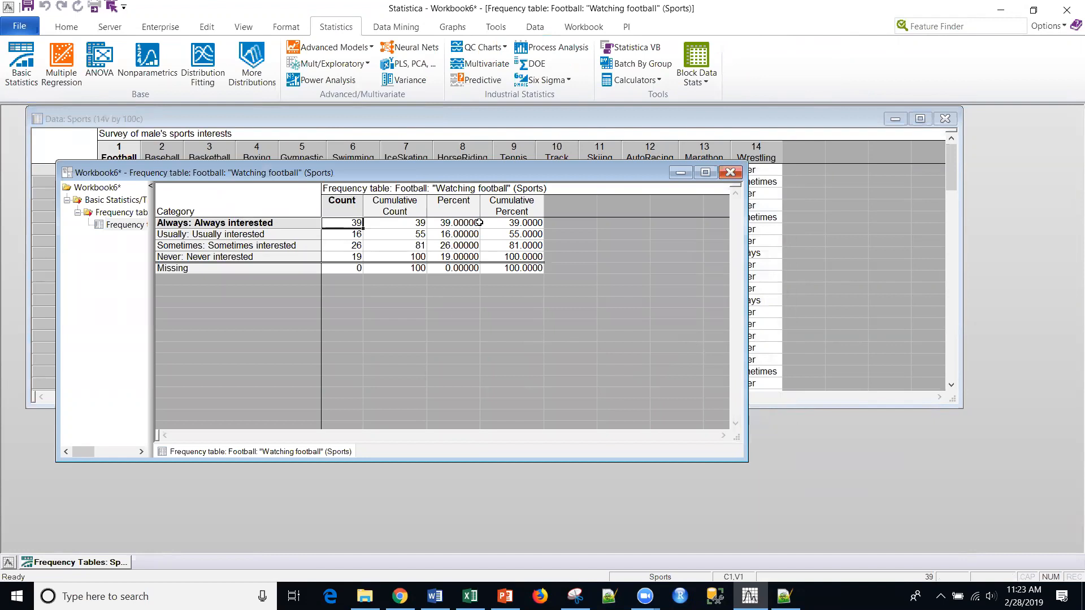
{"action": "left_click", "coordinate": [263, 235]}
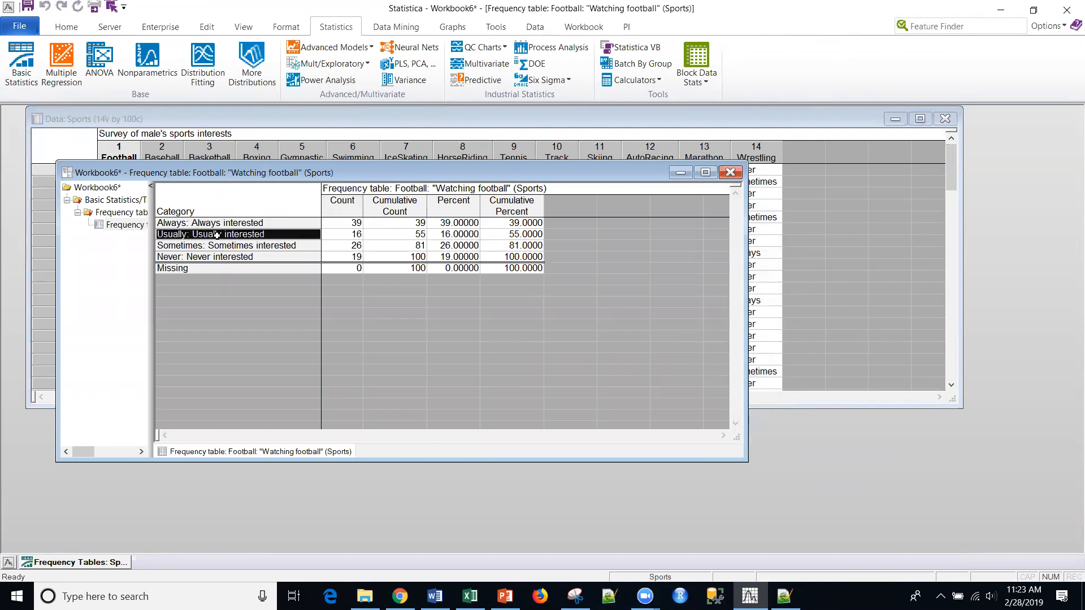
{"action": "left_click", "coordinate": [514, 233]}
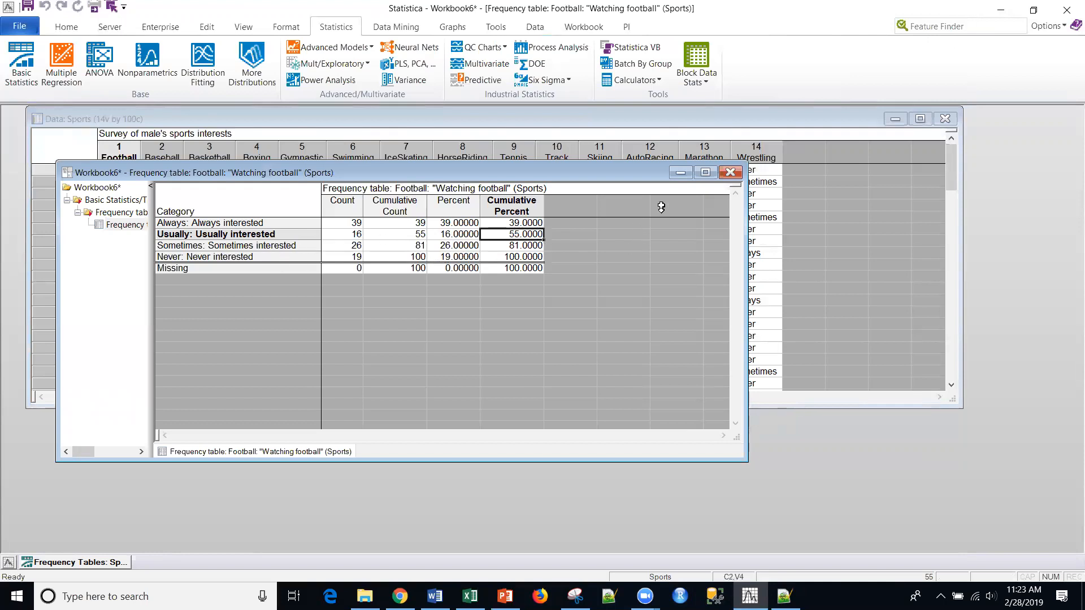
- Add Marathon to the analysis variables alongside Football, produce the frequency tables, and display the Marathon table
{"action": "left_click", "coordinate": [65, 562]}
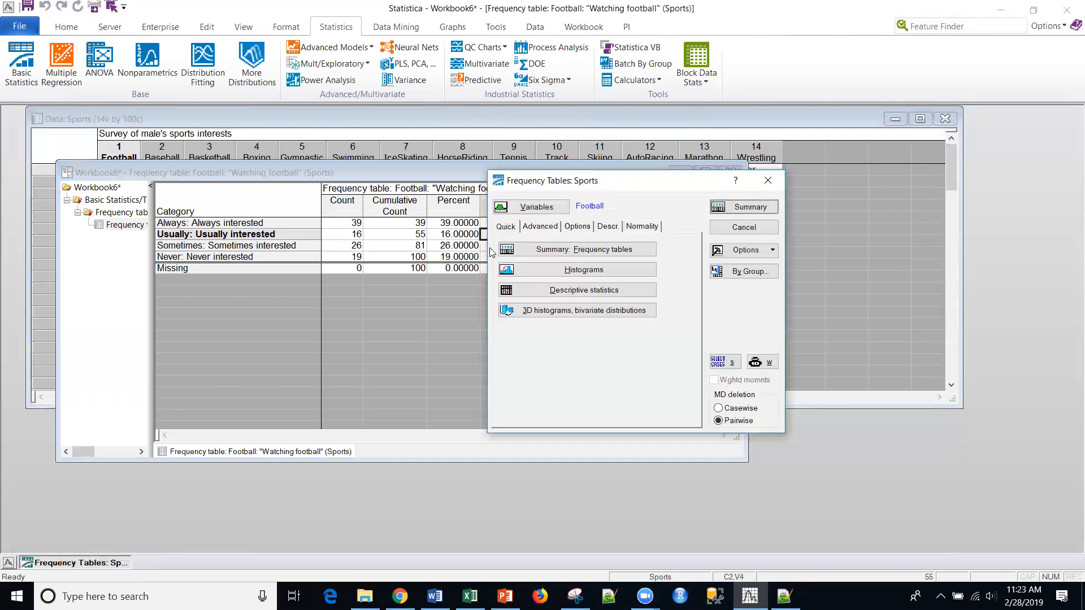
{"action": "left_click", "coordinate": [538, 209]}
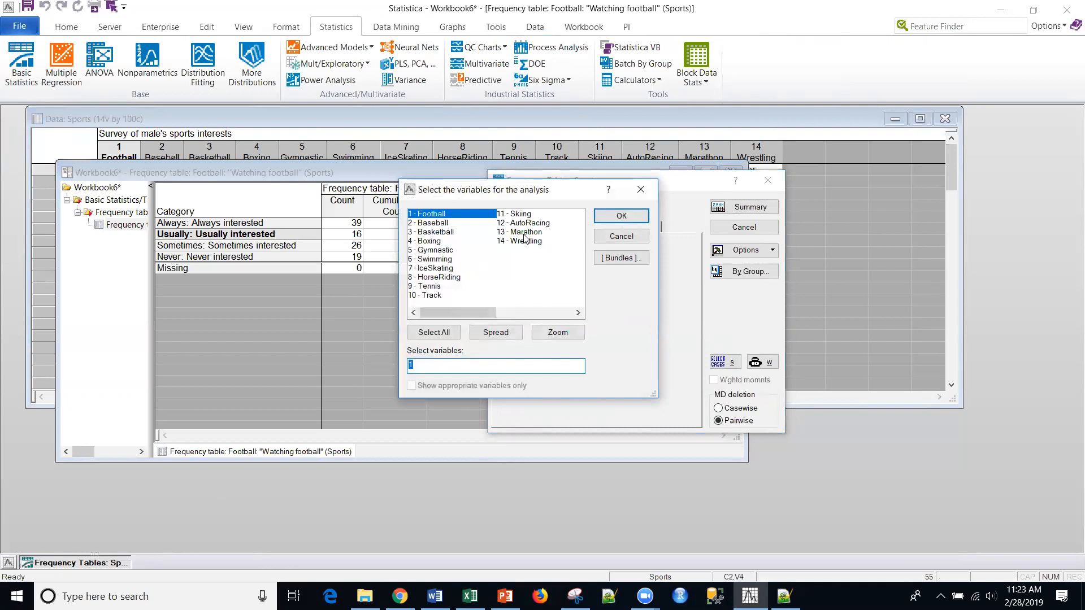
{"action": "left_click", "coordinate": [524, 236], "text": "ctrl"}
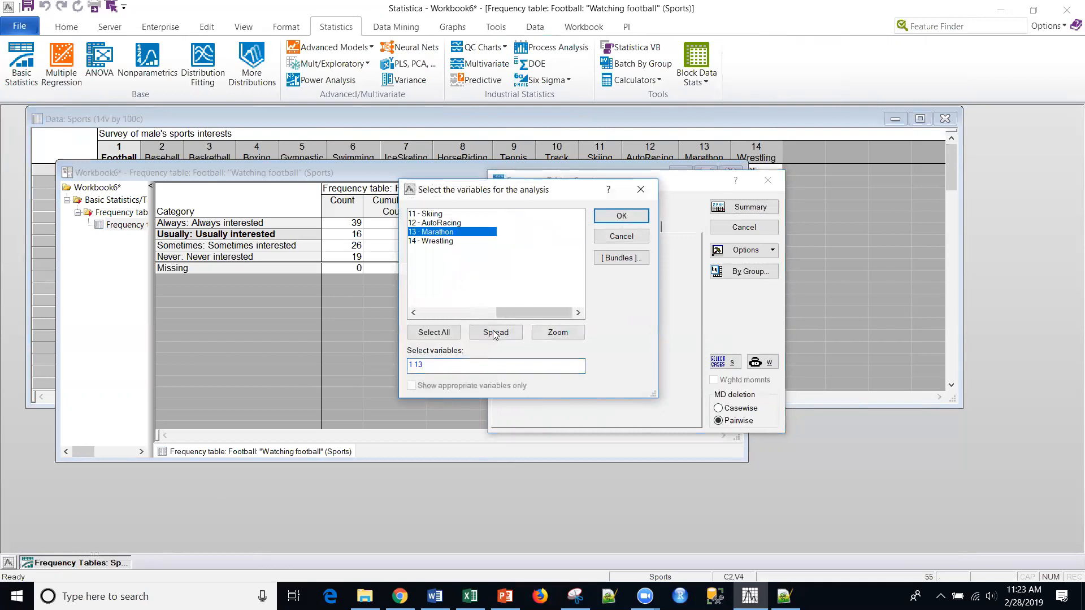
{"action": "left_click", "coordinate": [413, 312]}
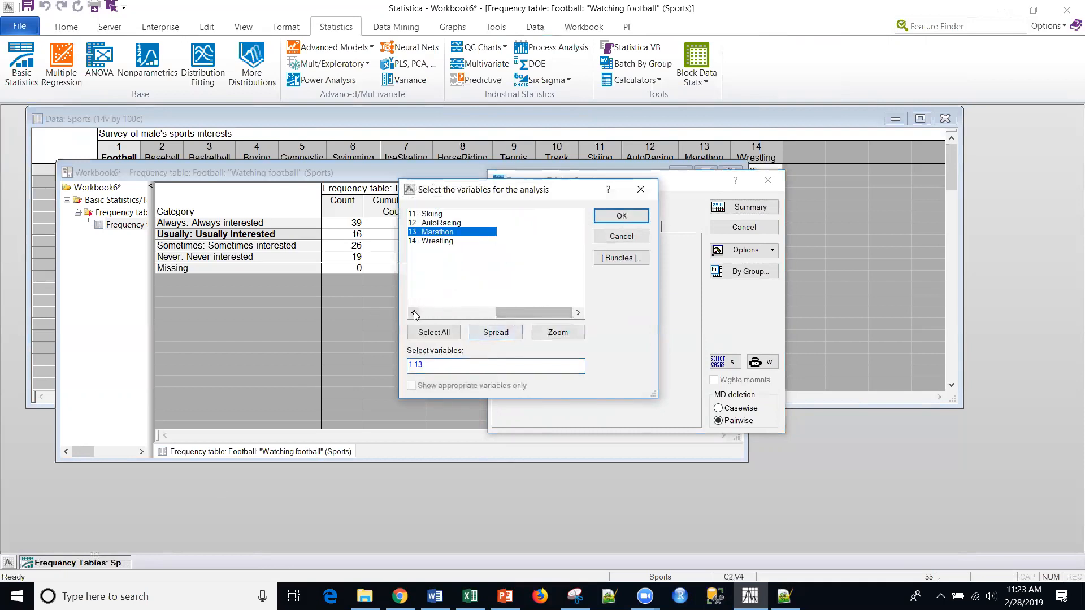
{"action": "left_click", "coordinate": [621, 216]}
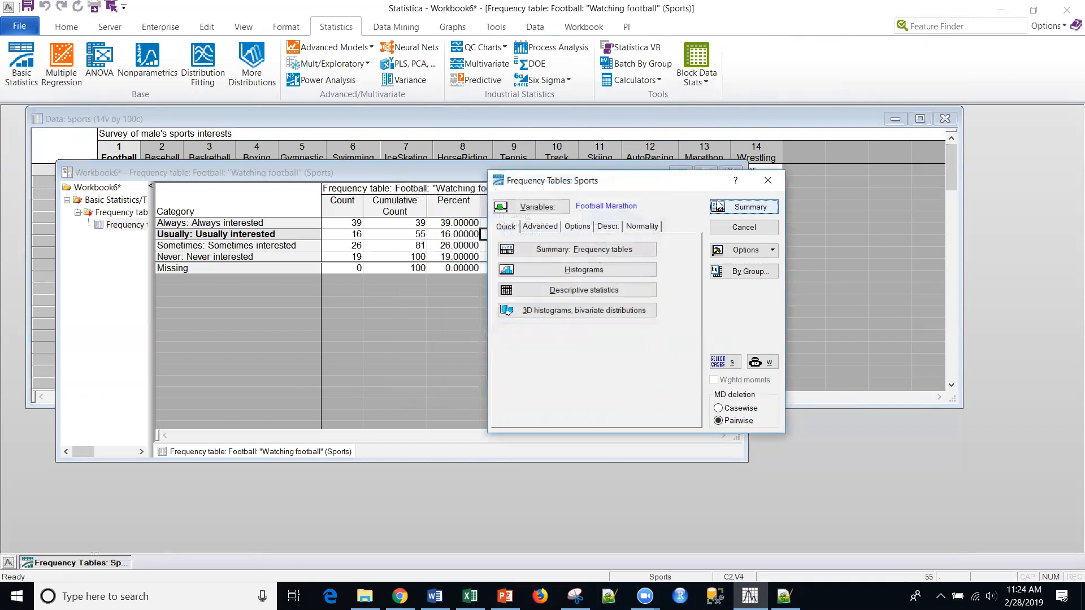
{"action": "left_click", "coordinate": [750, 207]}
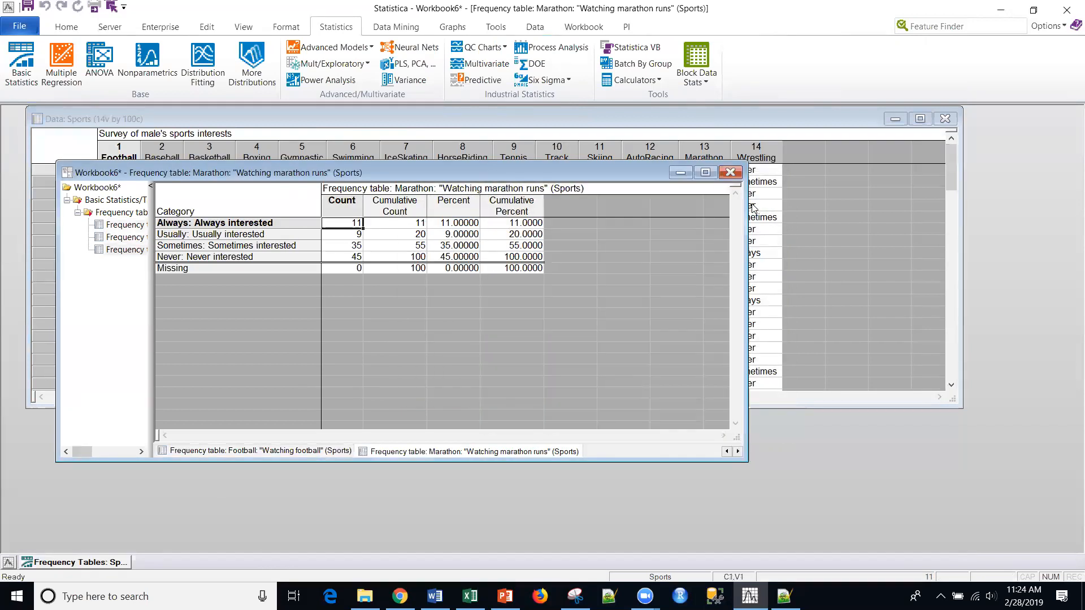
{"action": "left_click", "coordinate": [124, 235]}
{"action": "left_click", "coordinate": [116, 250]}
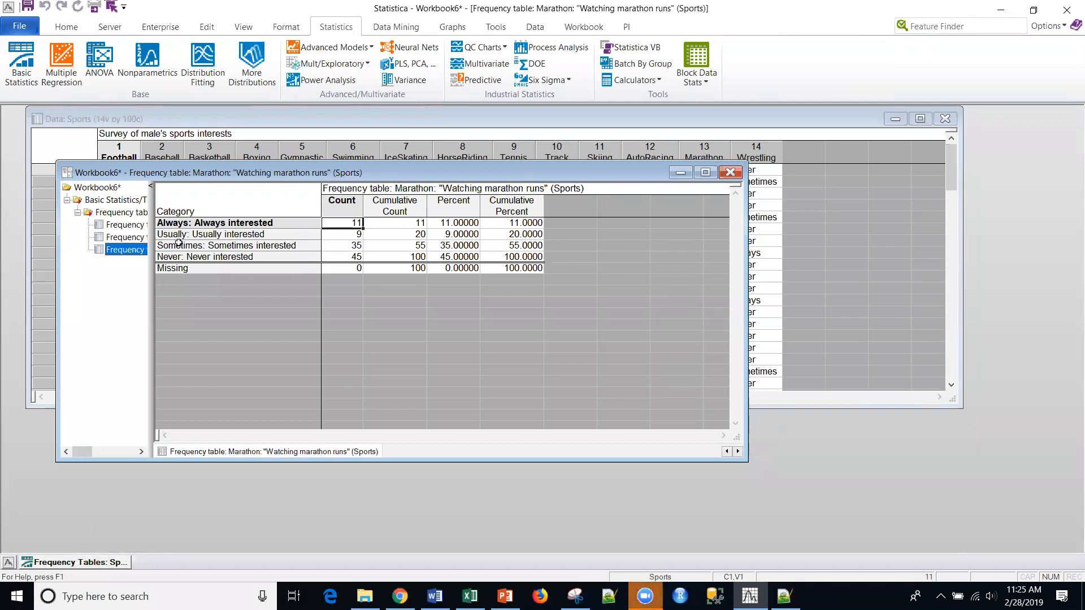
- Create a 3D bivariate histogram with Football as the first variable and Marathon as the second, and maximize the workbook window
{"action": "left_click", "coordinate": [77, 563]}
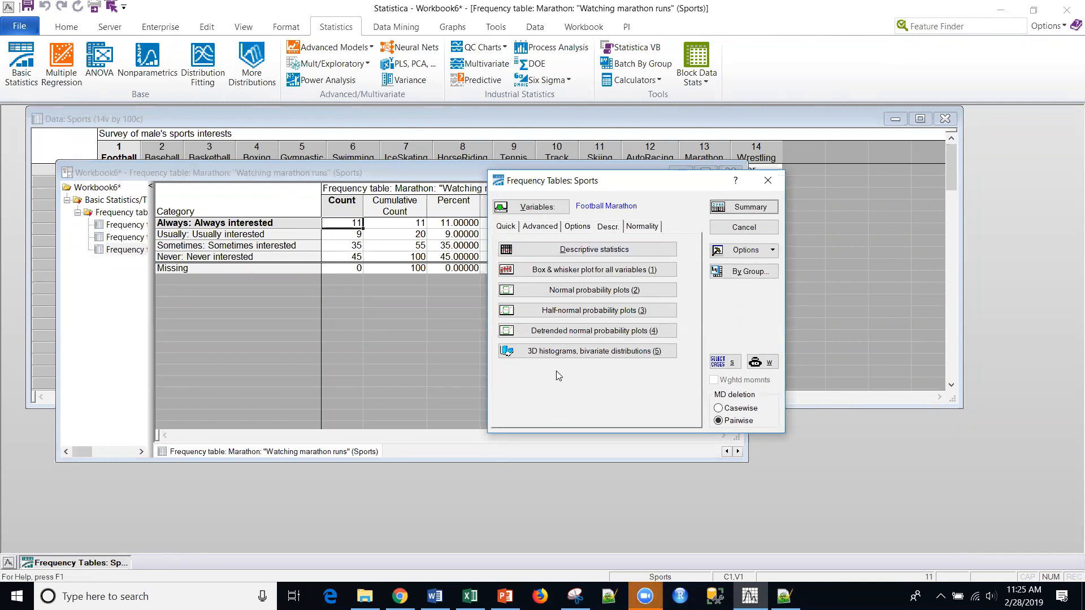
{"action": "left_click", "coordinate": [605, 229]}
{"action": "left_click", "coordinate": [549, 351]}
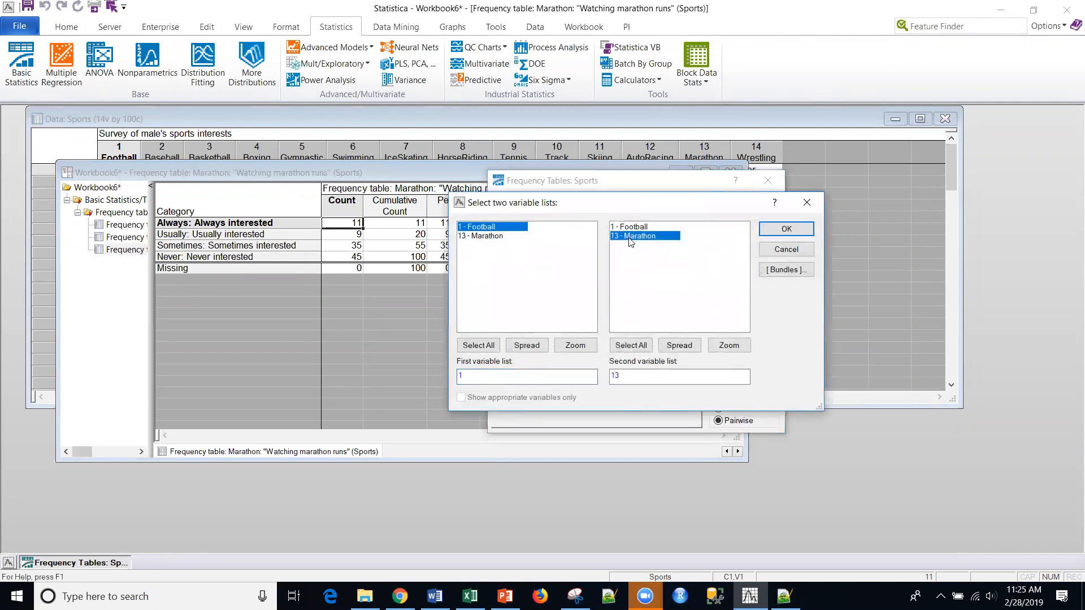
{"action": "left_click", "coordinate": [786, 229]}
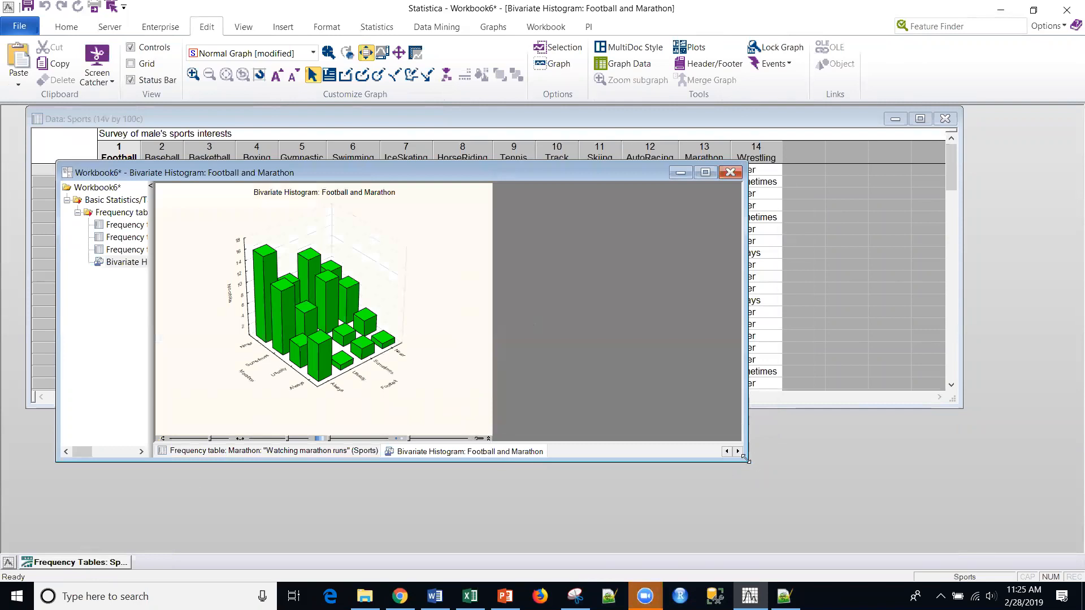
{"action": "left_click_drag", "start_coordinate": [747, 461], "coordinate": [944, 550]}
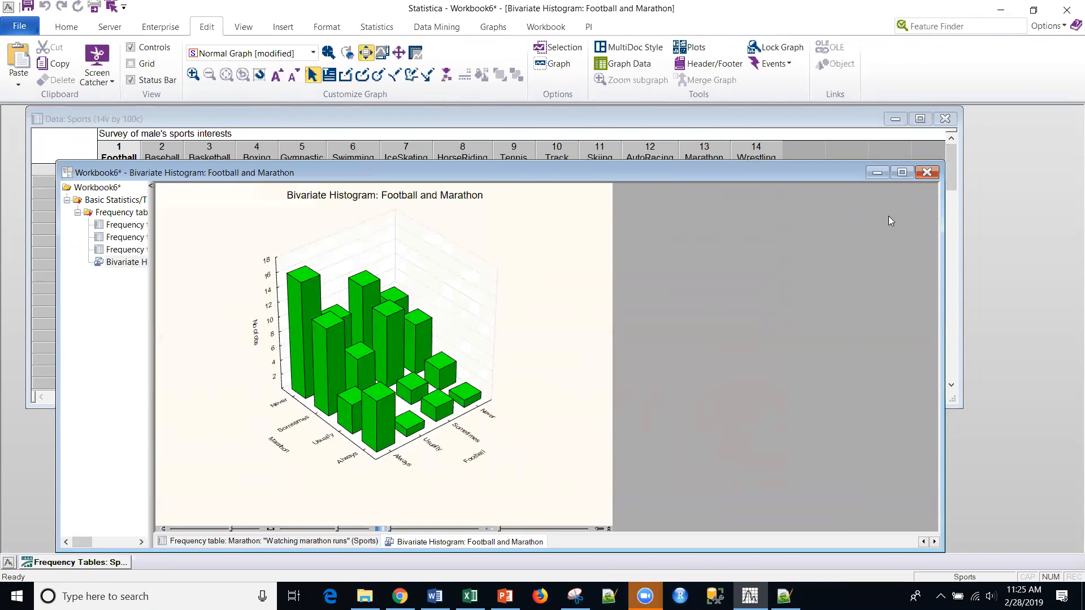
{"action": "left_click", "coordinate": [902, 172]}
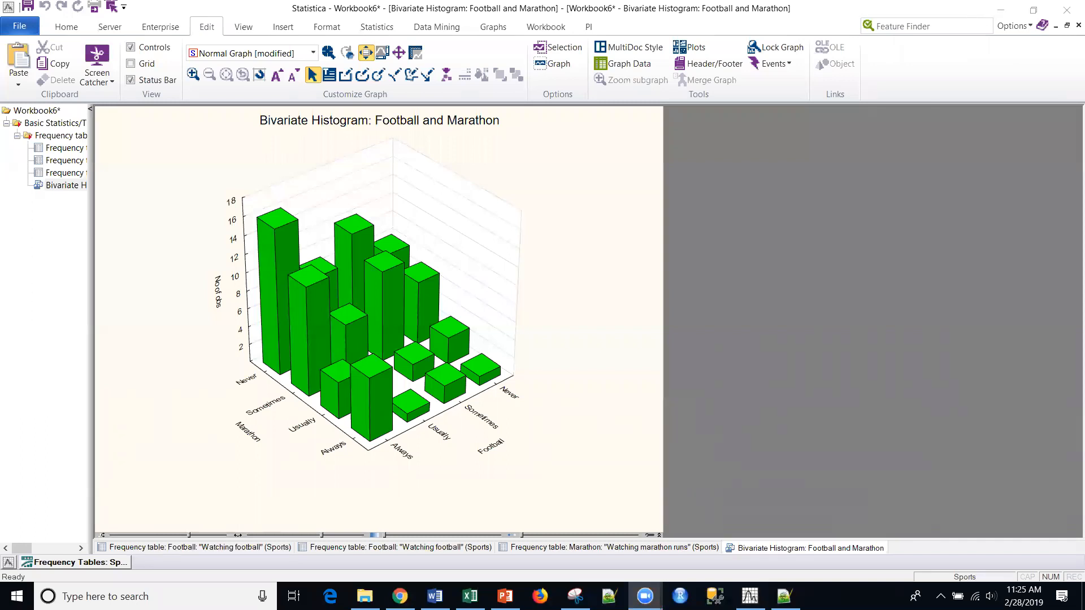
{"action": "left_click_drag", "start_coordinate": [481, 458], "coordinate": [498, 452]}
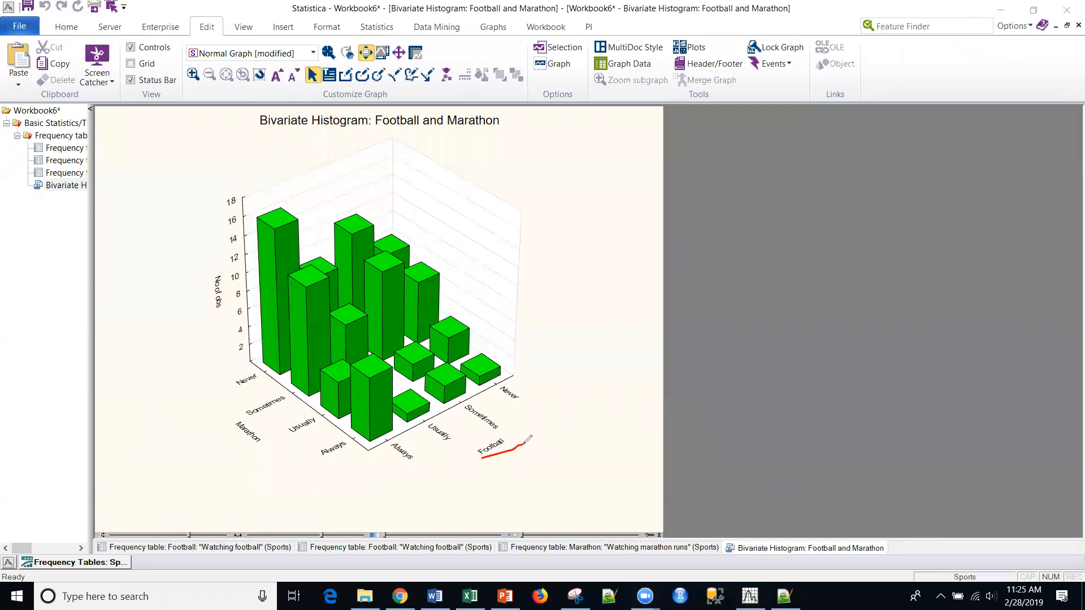
{"action": "left_click_drag", "start_coordinate": [229, 427], "coordinate": [254, 451]}
{"action": "mouse_move", "coordinate": [413, 462]}
{"action": "left_mouse_down"}
{"action": "mouse_move", "coordinate": [415, 436]}
{"action": "mouse_move", "coordinate": [387, 449]}
{"action": "mouse_move", "coordinate": [416, 462]}
{"action": "left_mouse_up"}
{"action": "mouse_move", "coordinate": [255, 364]}
{"action": "left_mouse_down"}
{"action": "mouse_move", "coordinate": [225, 389]}
{"action": "mouse_move", "coordinate": [274, 380]}
{"action": "mouse_move", "coordinate": [255, 365]}
{"action": "left_mouse_up"}
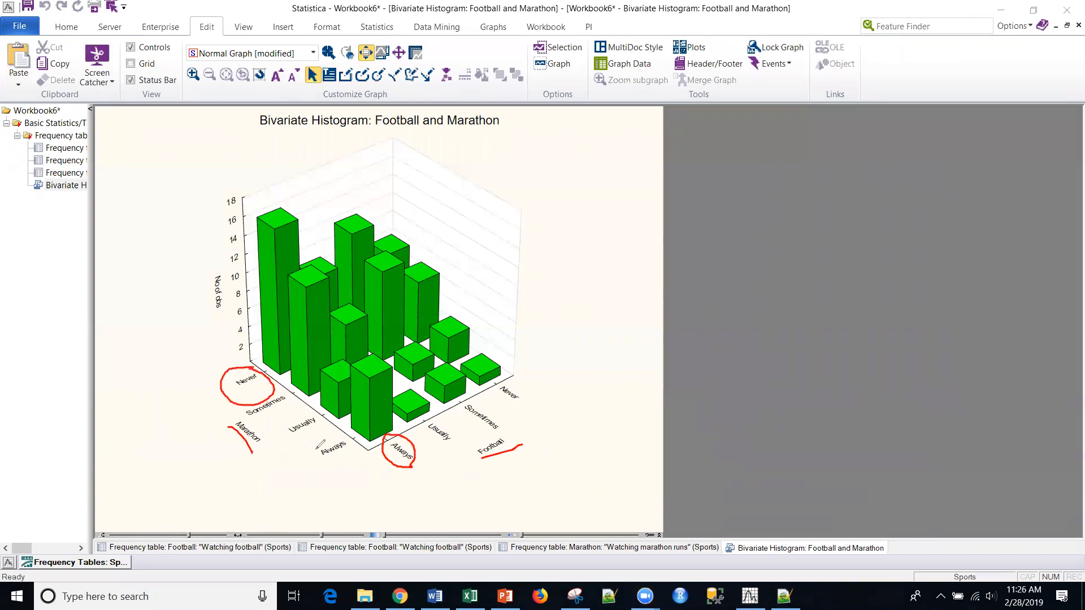
{"action": "mouse_move", "coordinate": [343, 433]}
{"action": "left_mouse_down"}
{"action": "mouse_move", "coordinate": [332, 464]}
{"action": "mouse_move", "coordinate": [353, 439]}
{"action": "mouse_move", "coordinate": [342, 425]}
{"action": "left_mouse_up"}
{"action": "mouse_move", "coordinate": [507, 374]}
{"action": "left_mouse_down"}
{"action": "mouse_move", "coordinate": [514, 398]}
{"action": "mouse_move", "coordinate": [501, 370]}
{"action": "mouse_move", "coordinate": [511, 370]}
{"action": "left_mouse_up"}
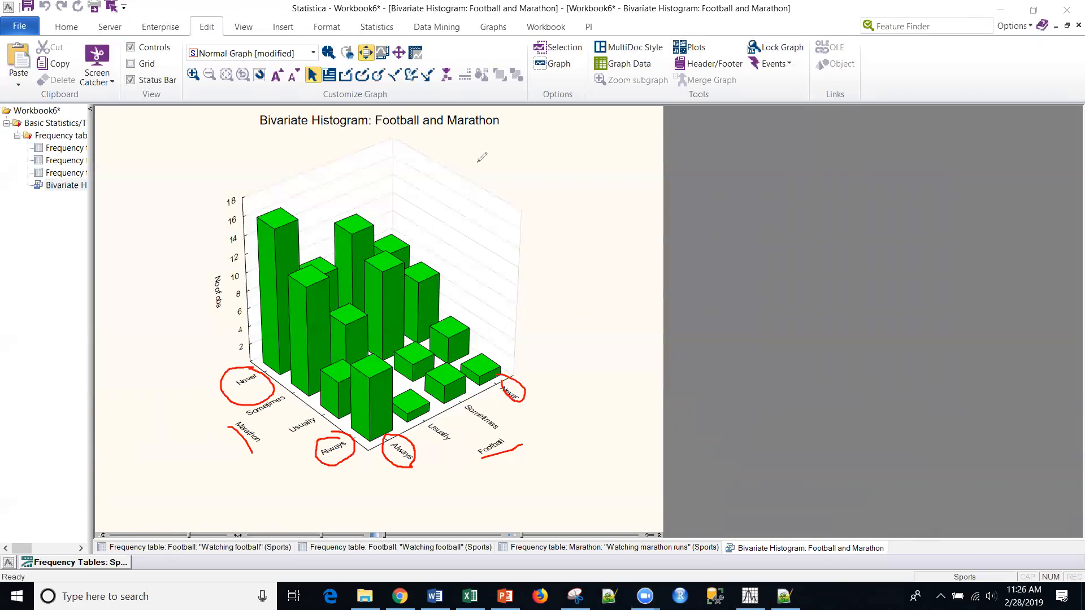